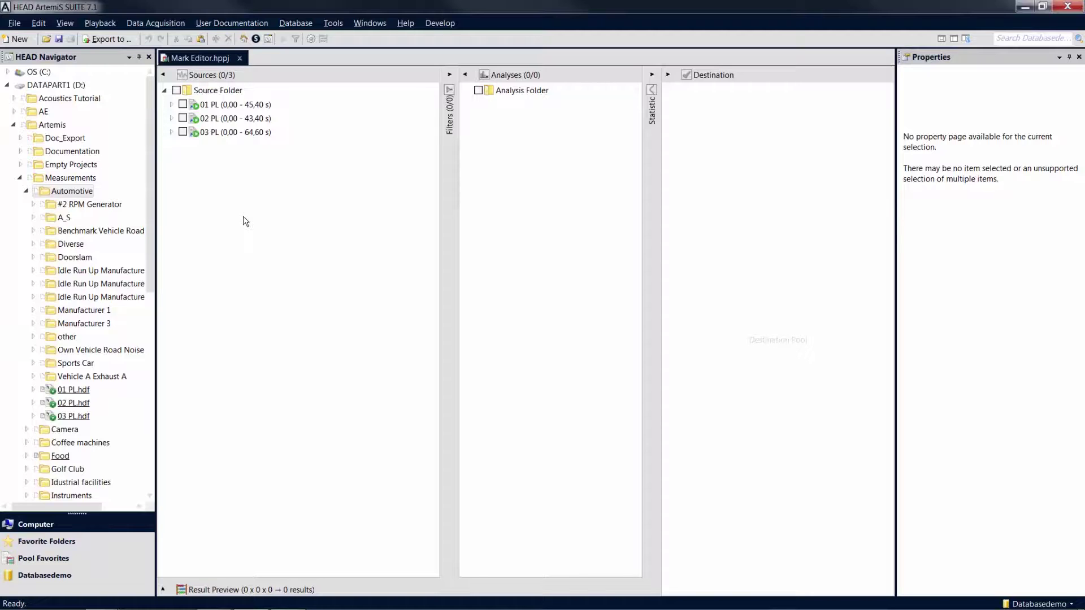
Step: Open the 01 PL mark in the Mark Editor to show its 0–45.4 s time signals
left_click(249, 106)
right_click(249, 106)
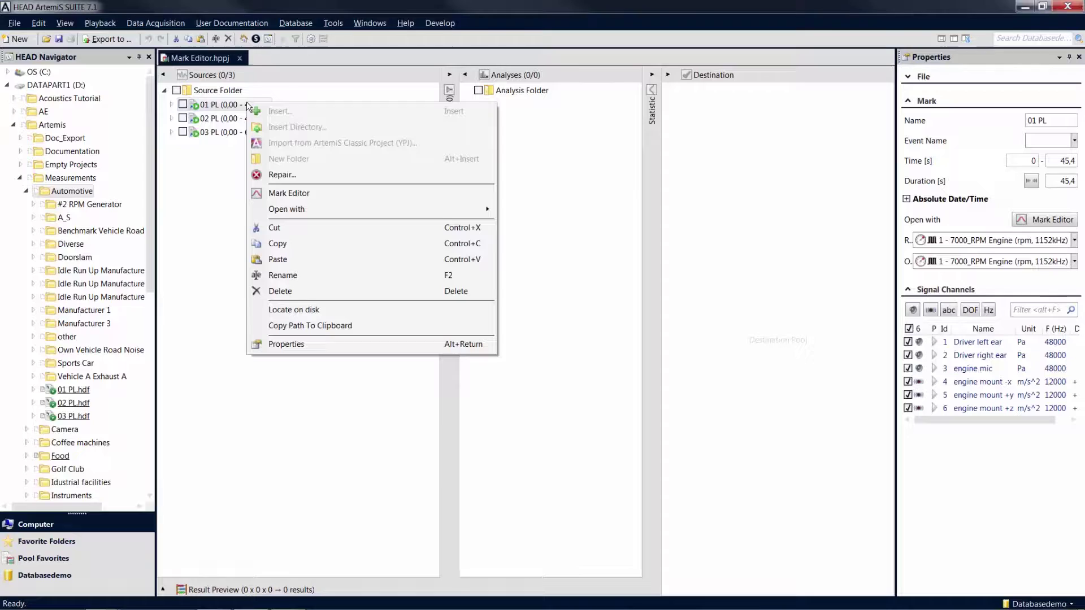
left_click(320, 193)
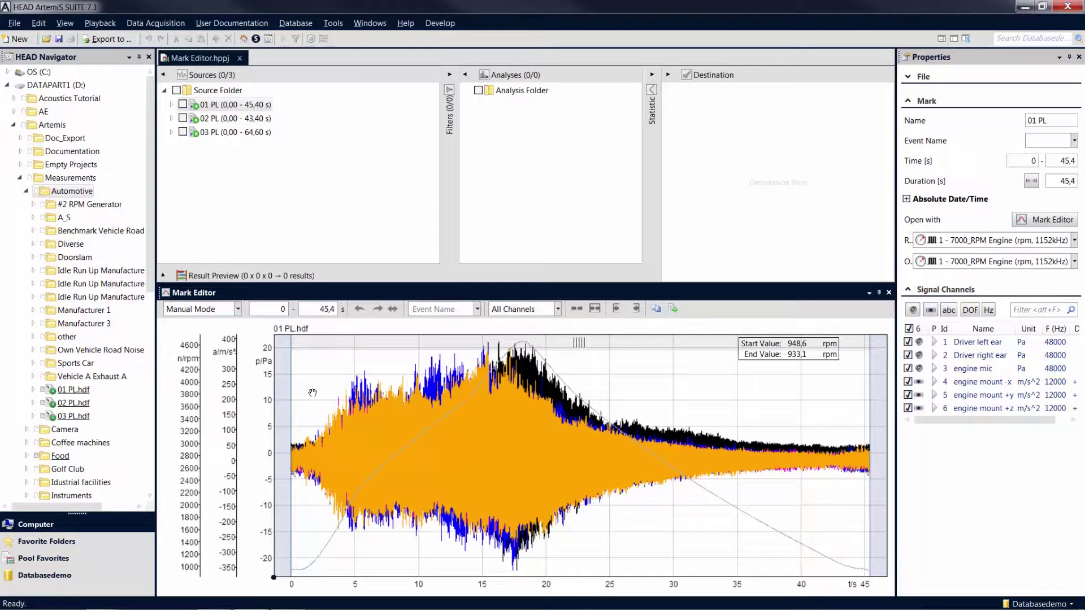
Step: Trim the 01 PL mark to start at 9 s and end at 30 s, a 21 s duration
left_click_drag(288, 390, 388, 389)
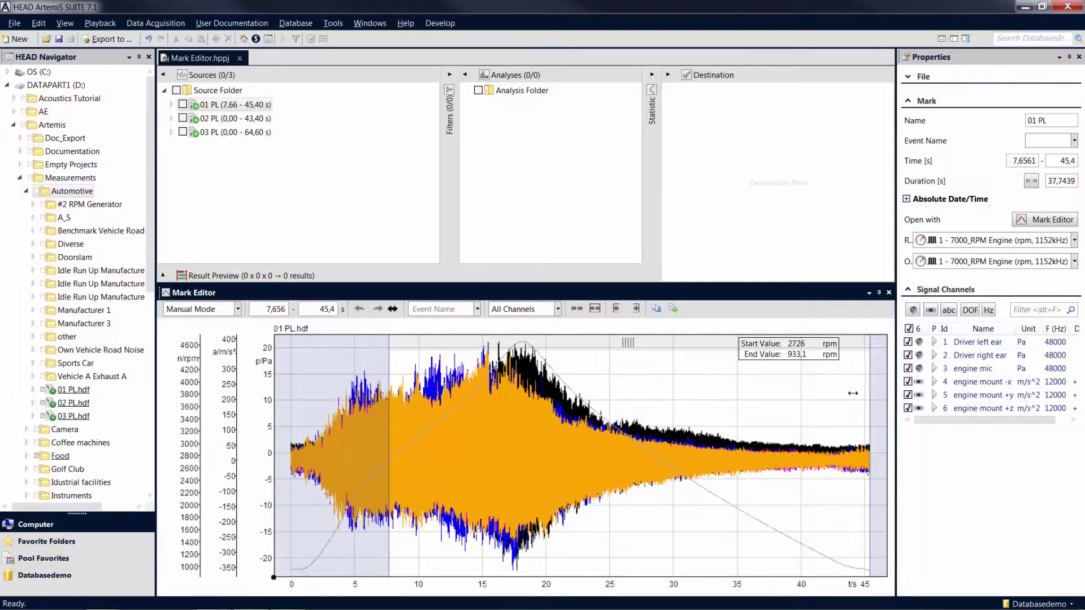
left_click_drag(868, 390, 589, 383)
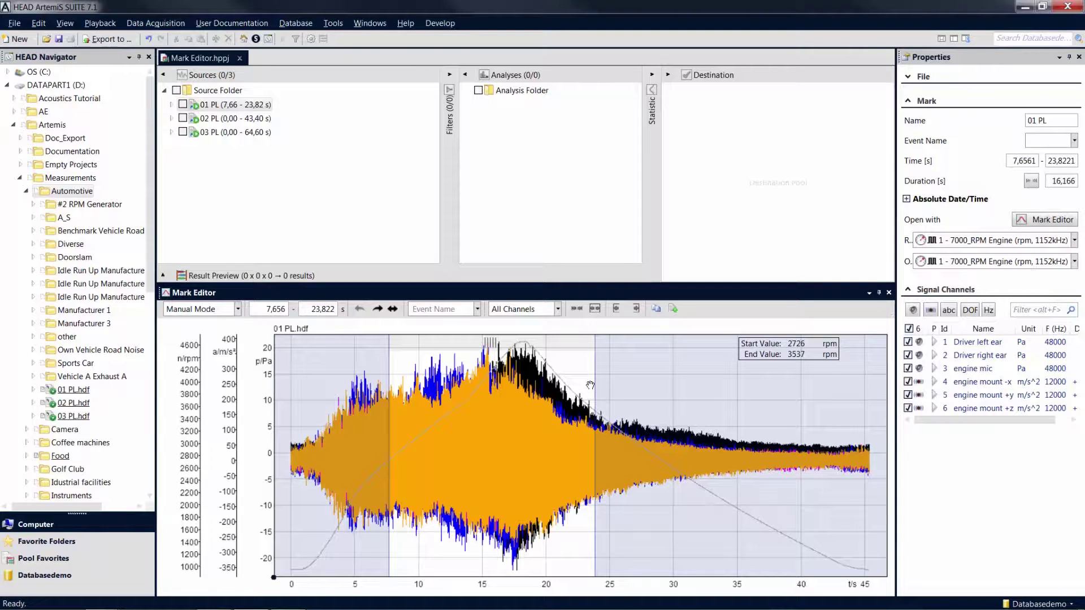
left_click(279, 309)
type("9")
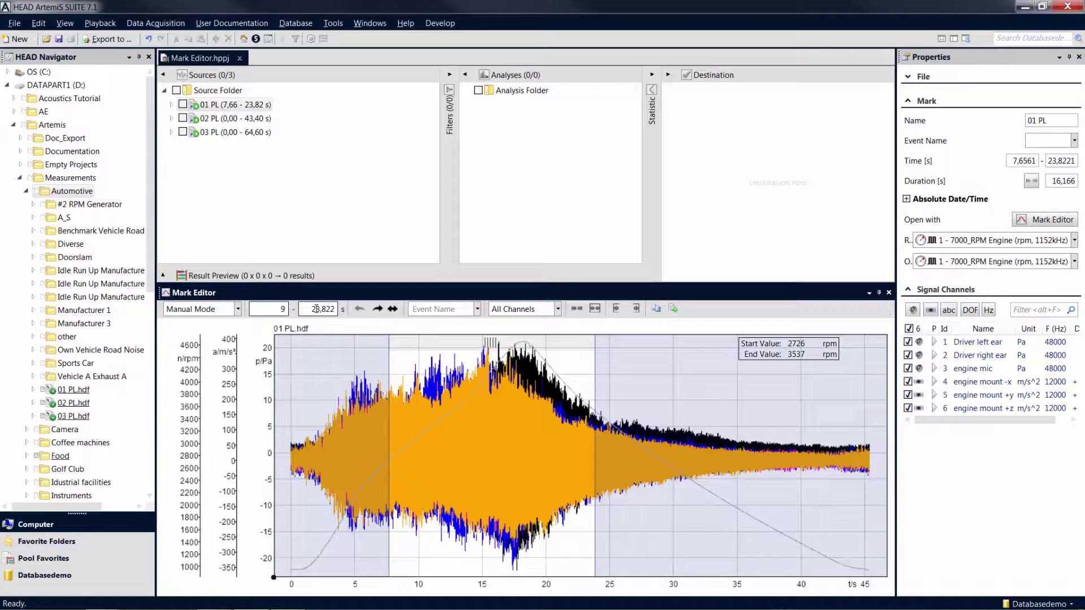
key("Tab")
type("30")
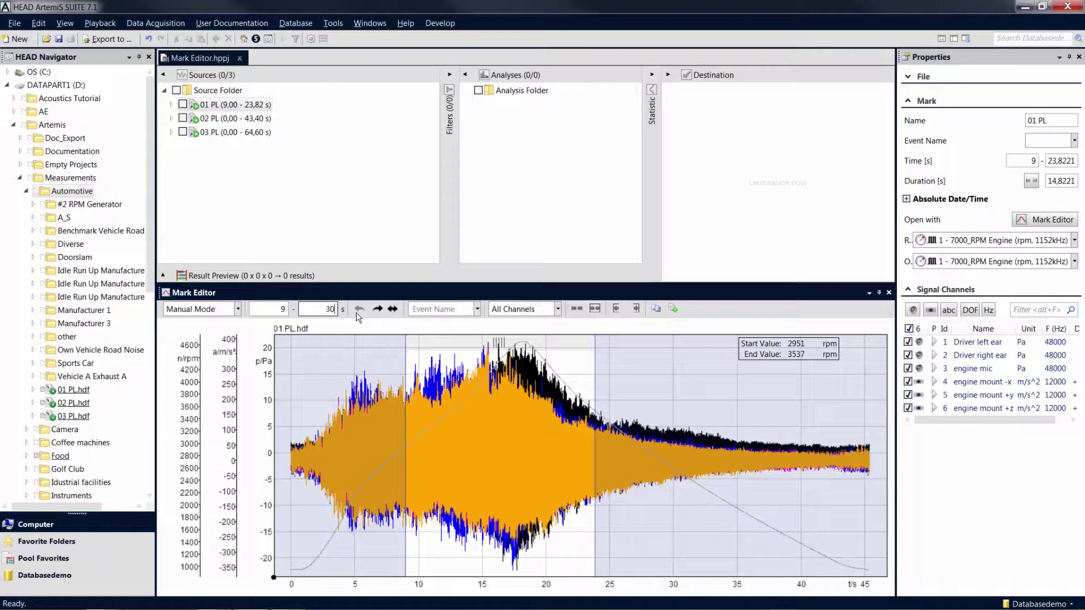
key("Return")
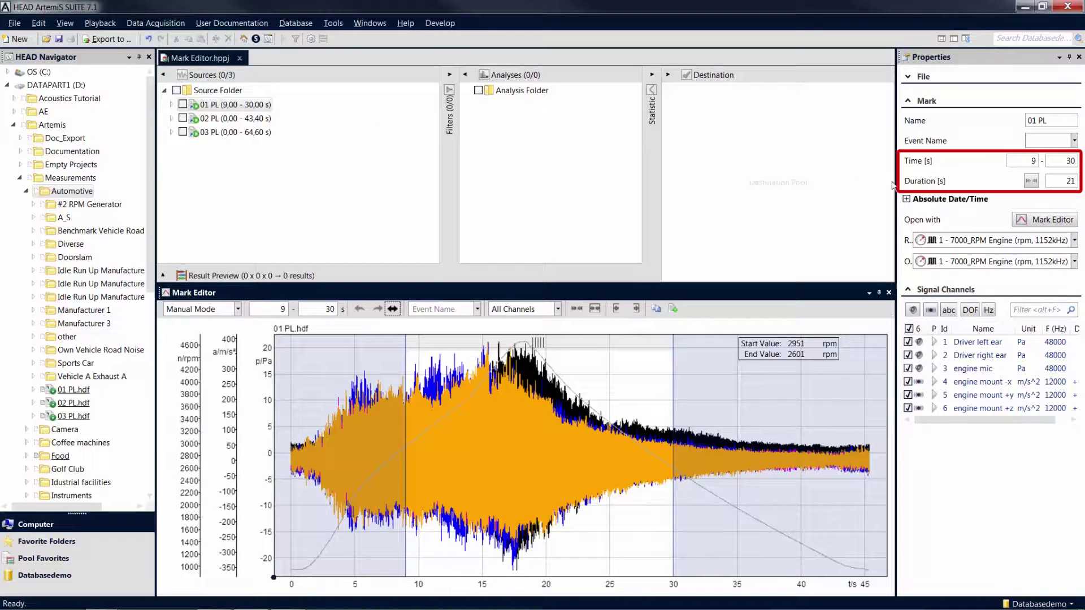
Step: Set the 01 PL mark's Time [s] range to 10–25 s in Properties
left_click(1027, 161)
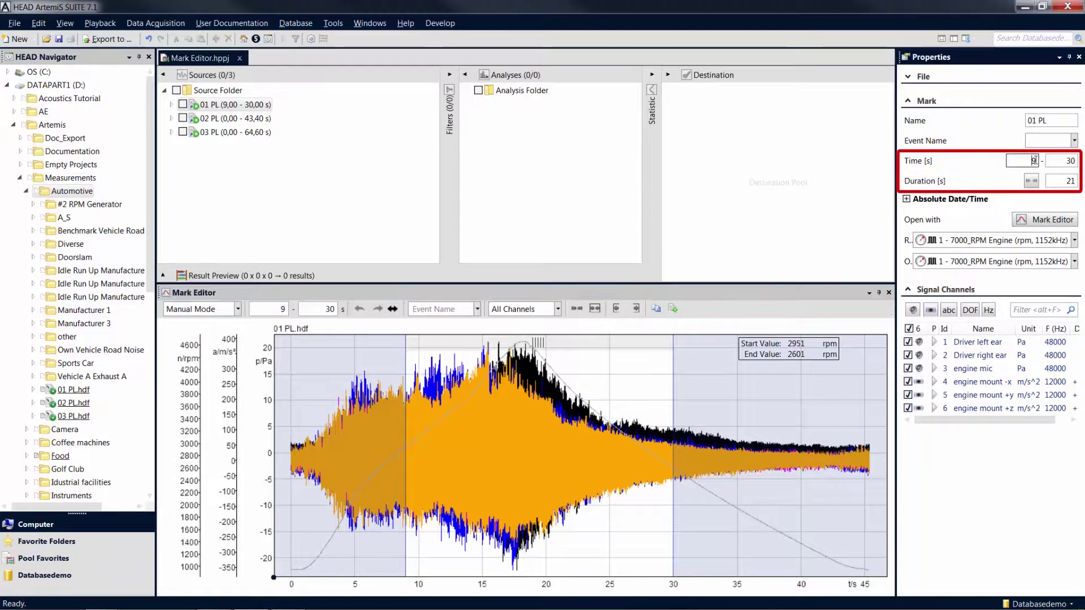
type("10")
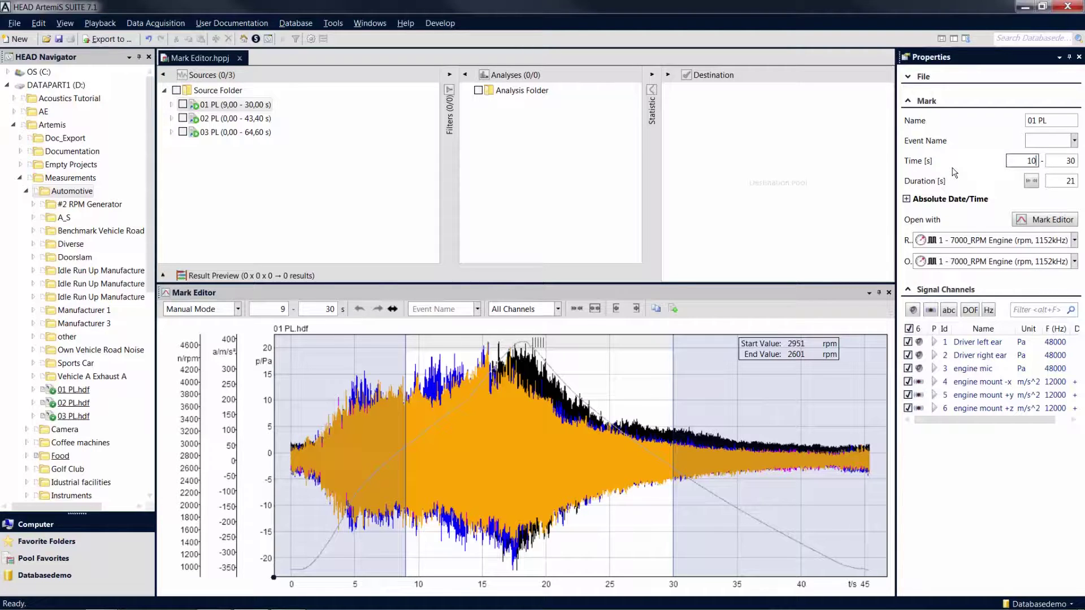
key("Tab")
type("25")
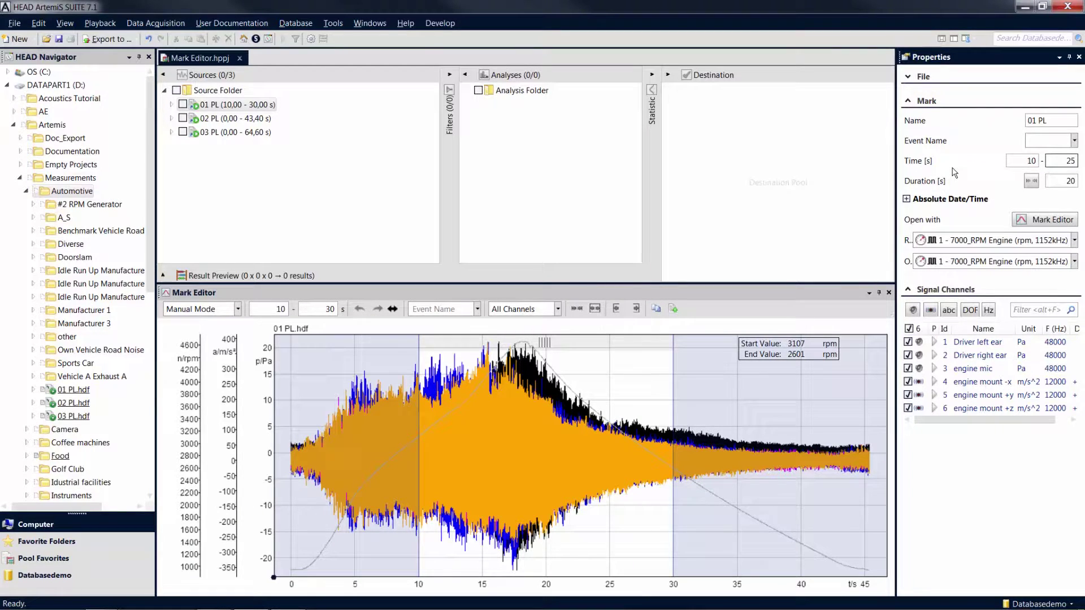
key("Tab")
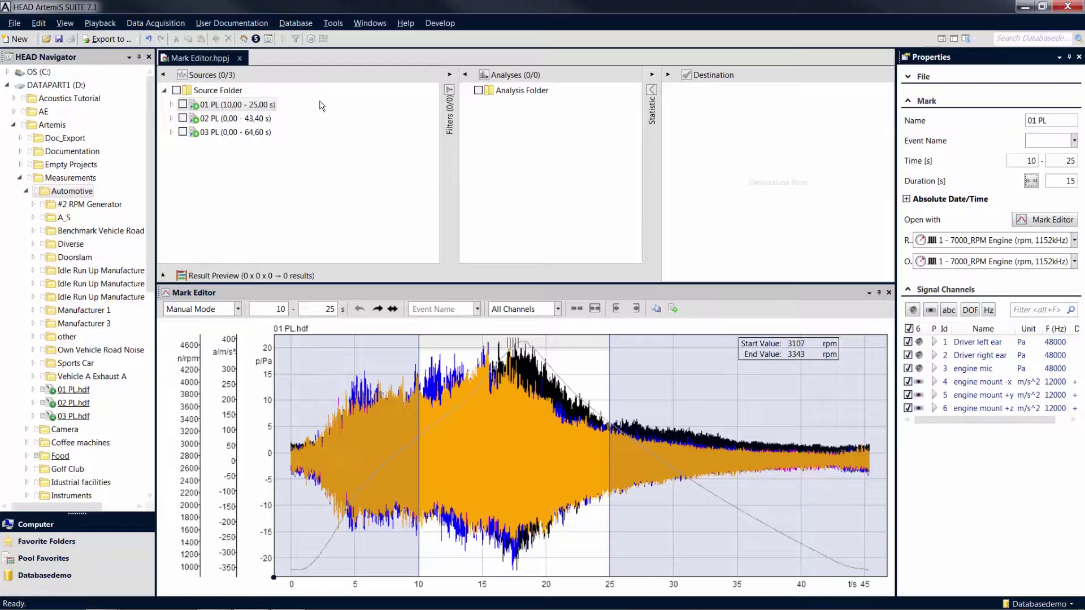
Step: Select all three marks in Source Folder and give them a 10–25 s time range
left_click(237, 93)
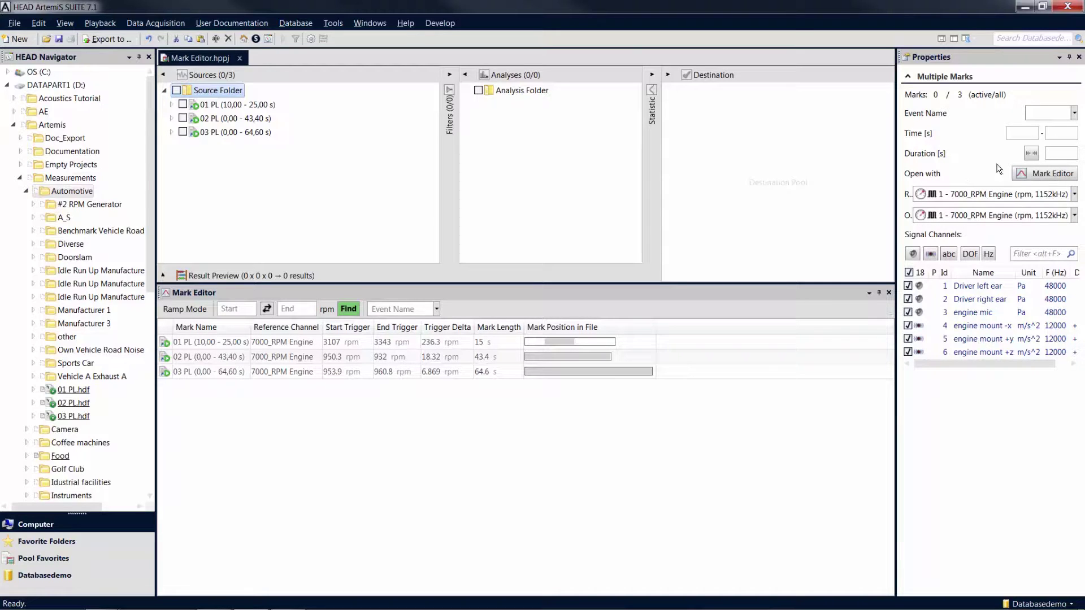
left_click(1025, 134)
type("10")
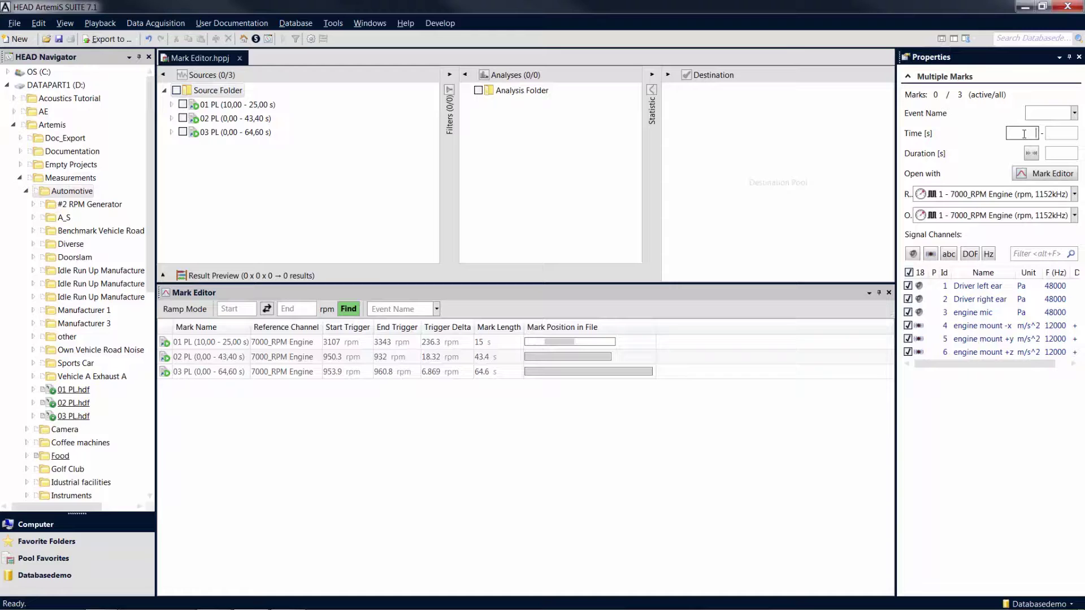
key("Tab")
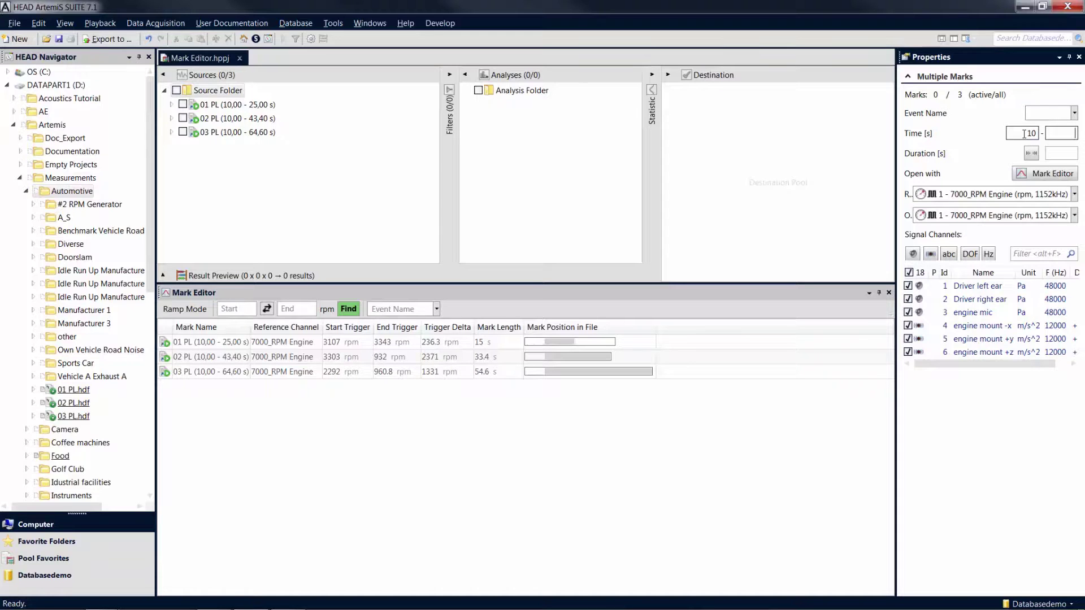
type("25")
key("Return")
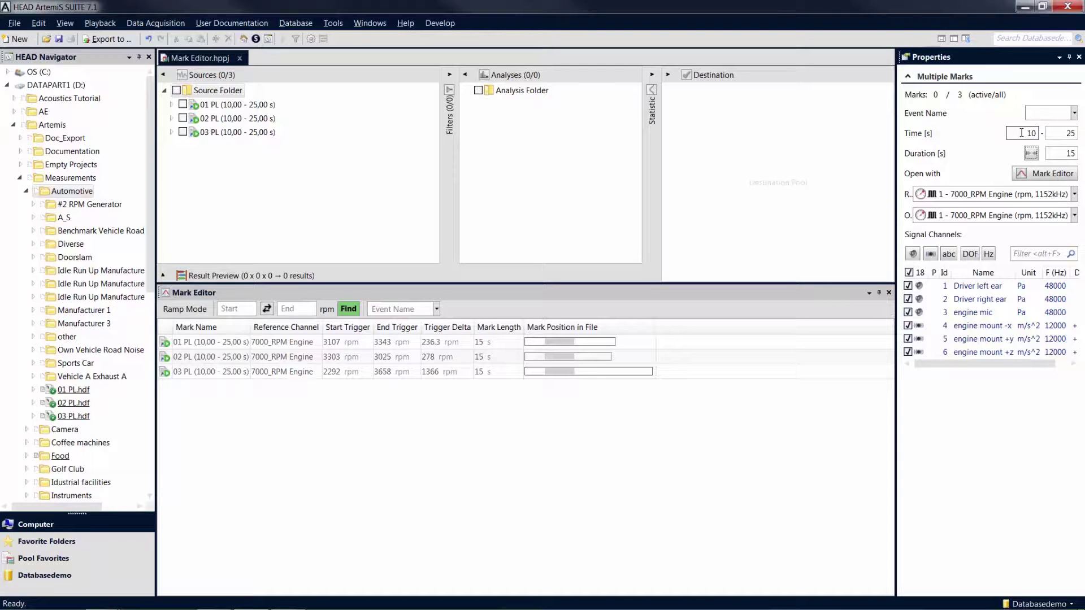
Step: Select the 01 PL mark alone and switch the Mark Editor to Ramp Mode
left_click(270, 104)
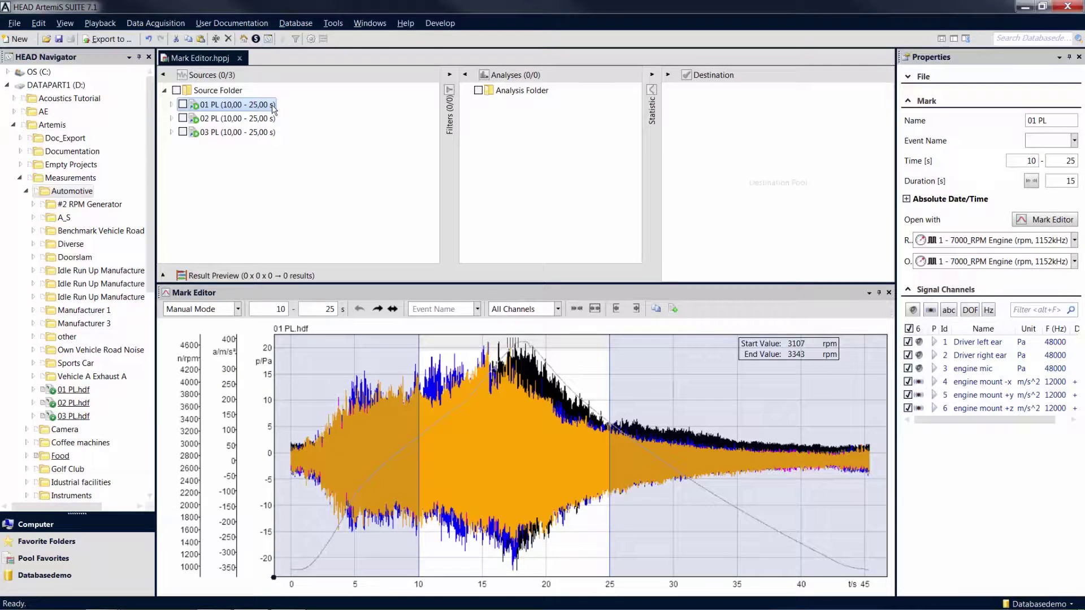
left_click(238, 309)
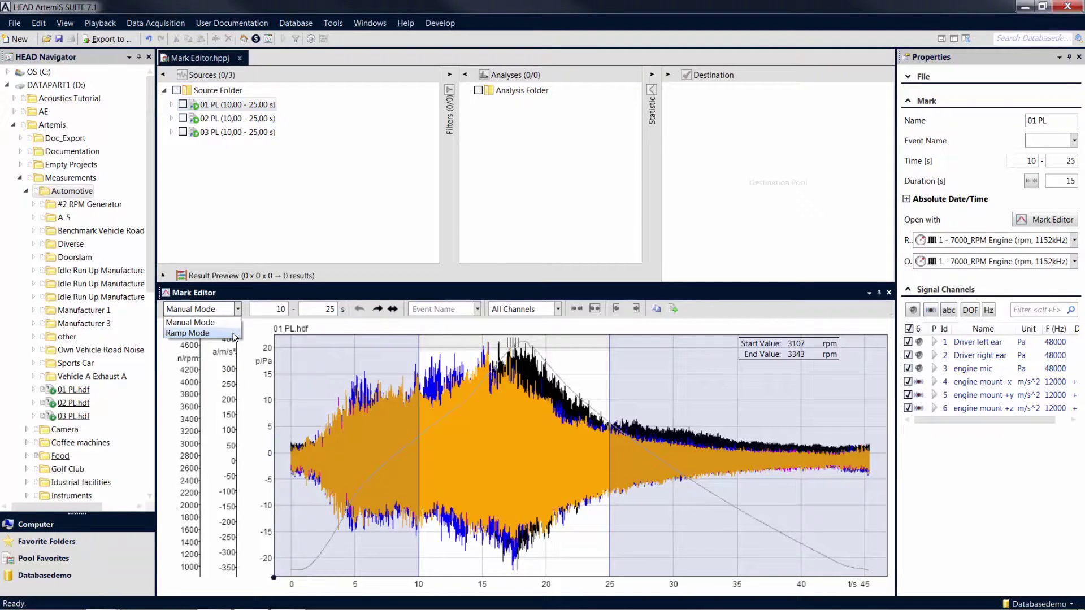
left_click(234, 334)
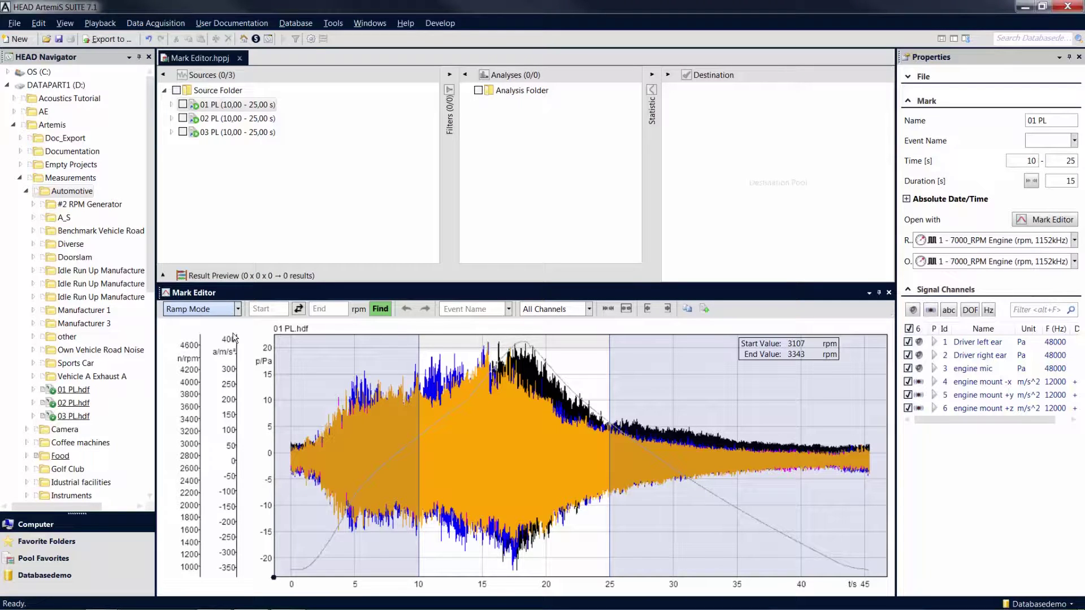
Step: Trim 01 PL to the 1000–4500 rpm ramp, giving a 1.38–17.06 s mark
left_click(268, 309)
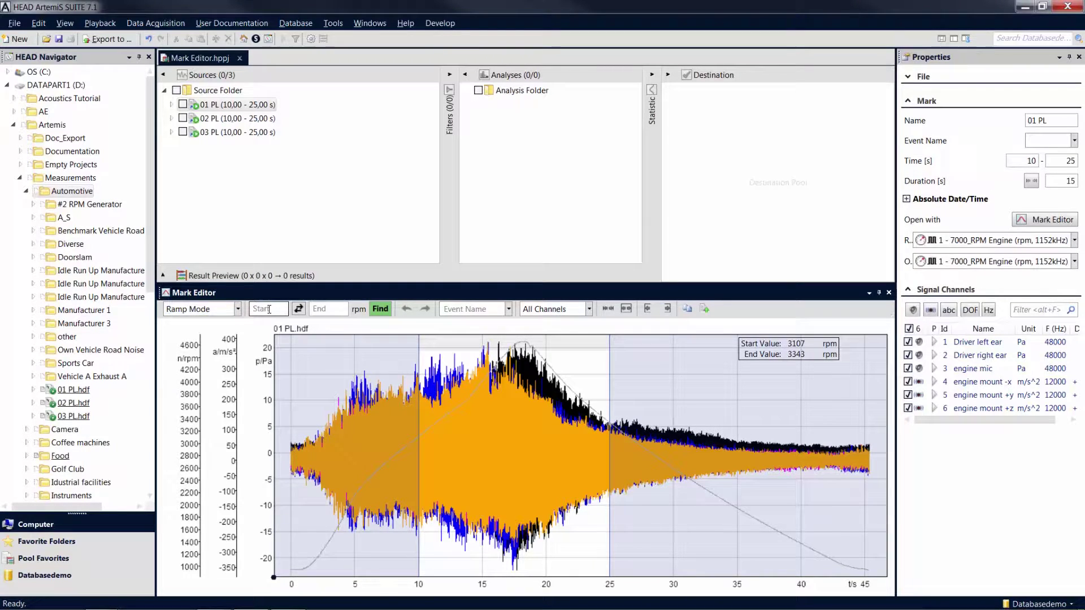
type("1000")
key("Tab")
type("4500")
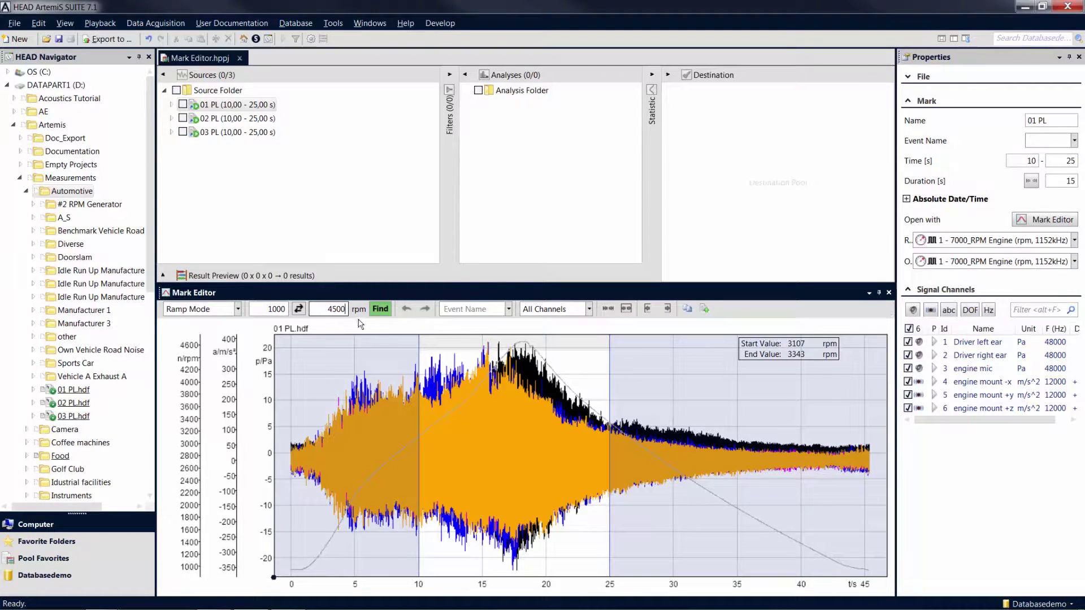
left_click(380, 310)
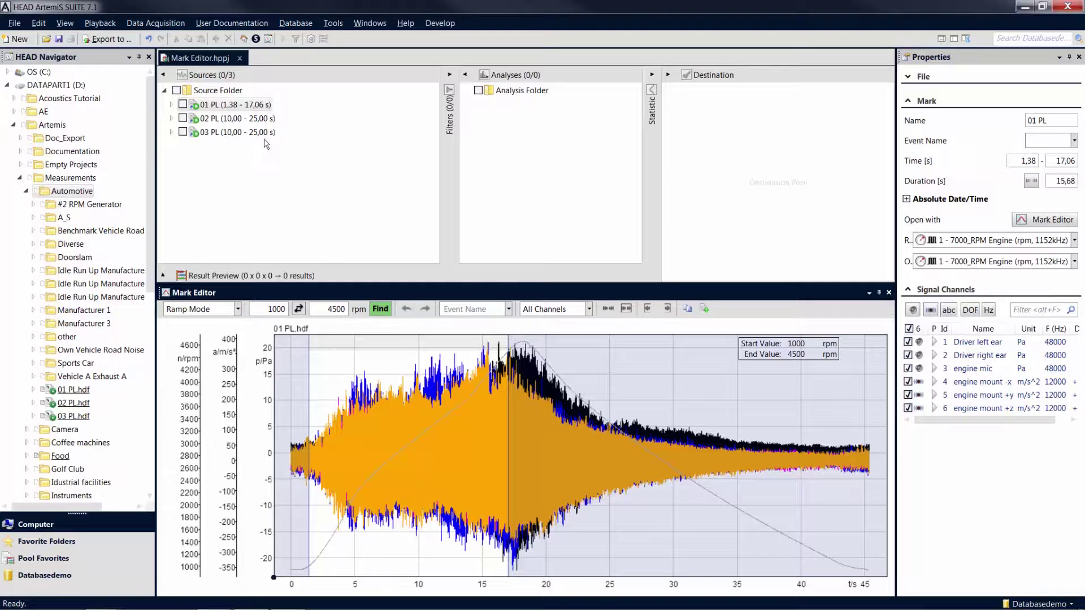
Step: Apply the 1000–4500 rpm ramp to all three marks and name the event 'Run Up'
left_click(235, 92)
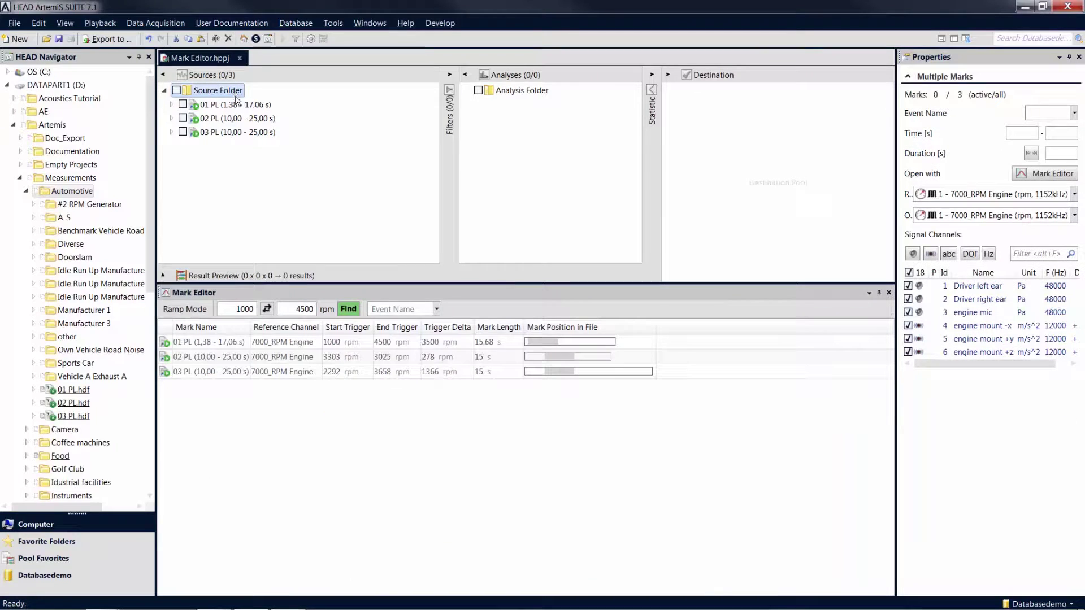
left_click(355, 310)
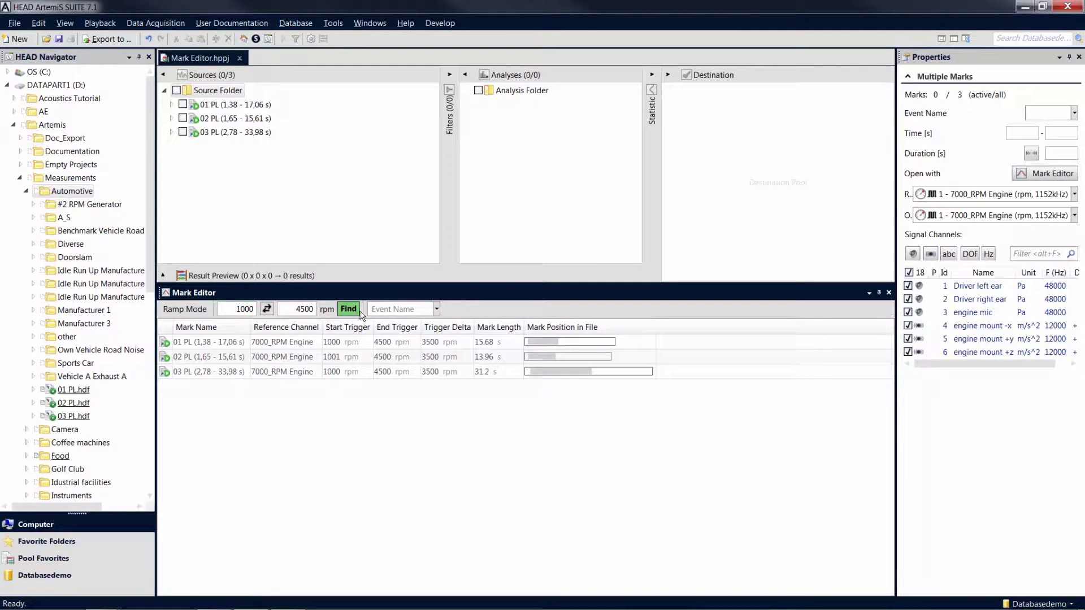
left_click(383, 311)
type("Run")
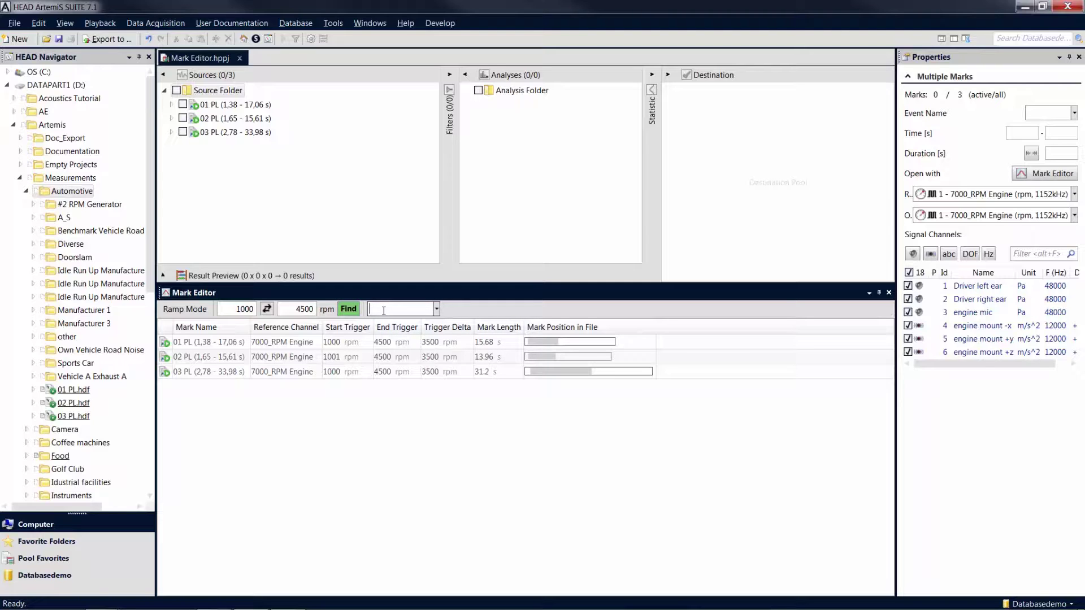
type(" Up")
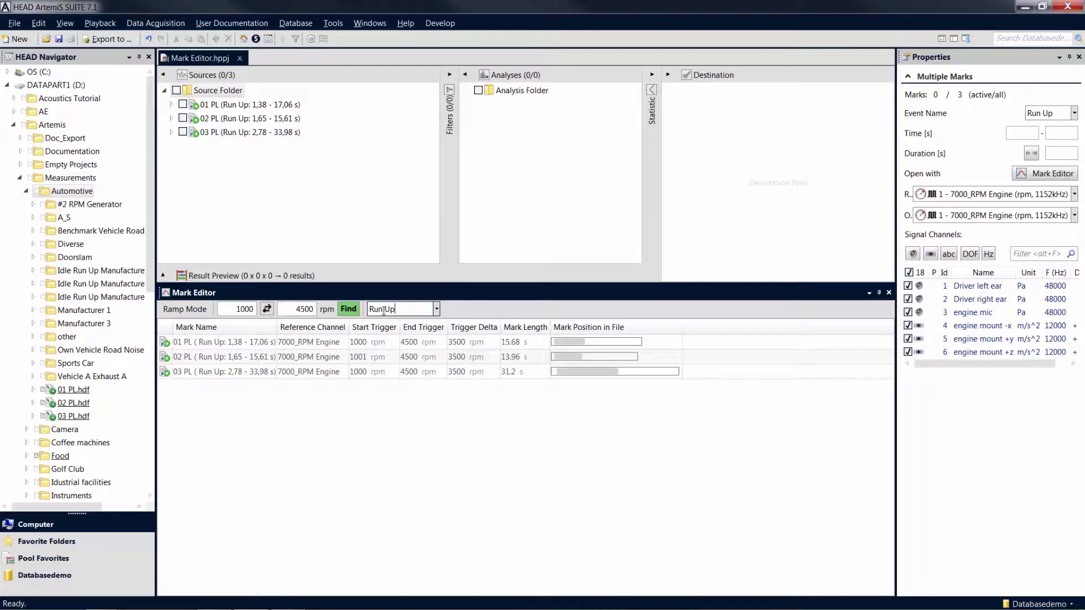
Step: Add 01 PL.hdf, 02 PL.hdf and 03 PL.hdf as new sources and select the three new marks
left_click(78, 391)
left_click(79, 416, "shift")
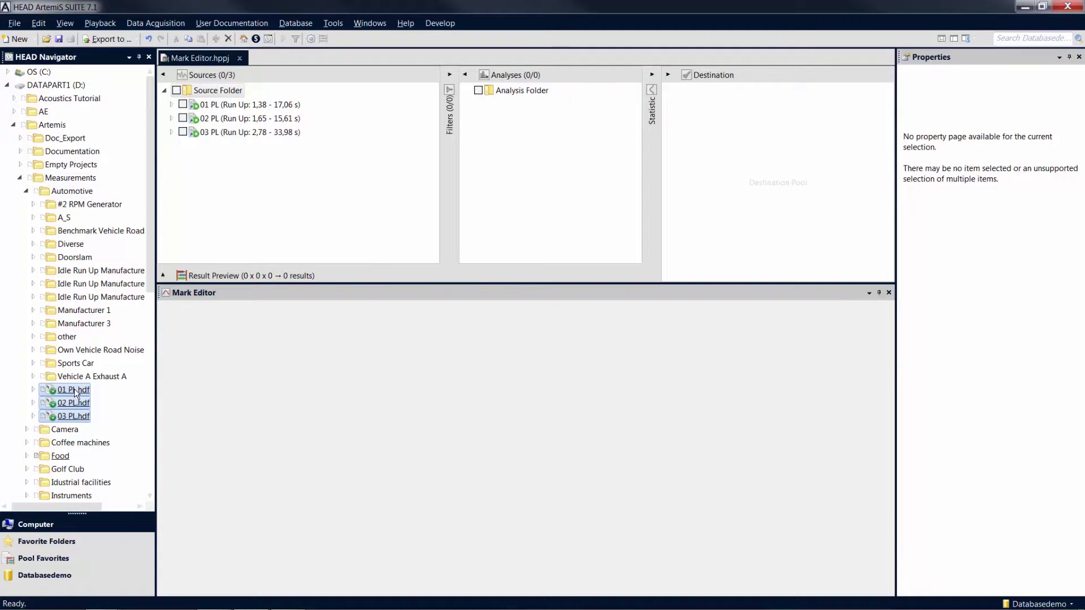
left_click_drag(79, 417, 239, 210)
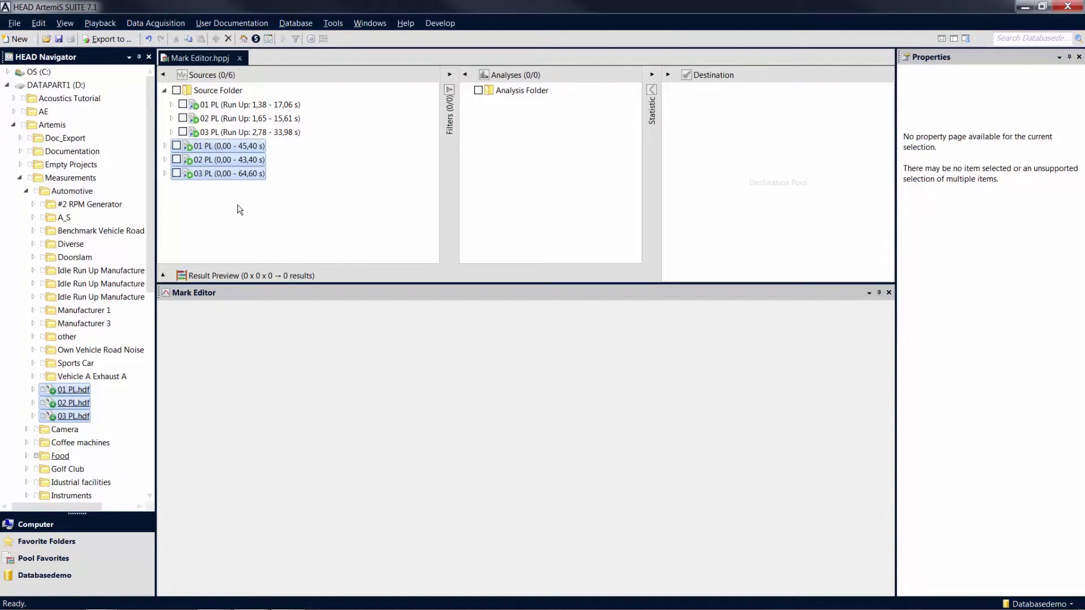
left_click(226, 146)
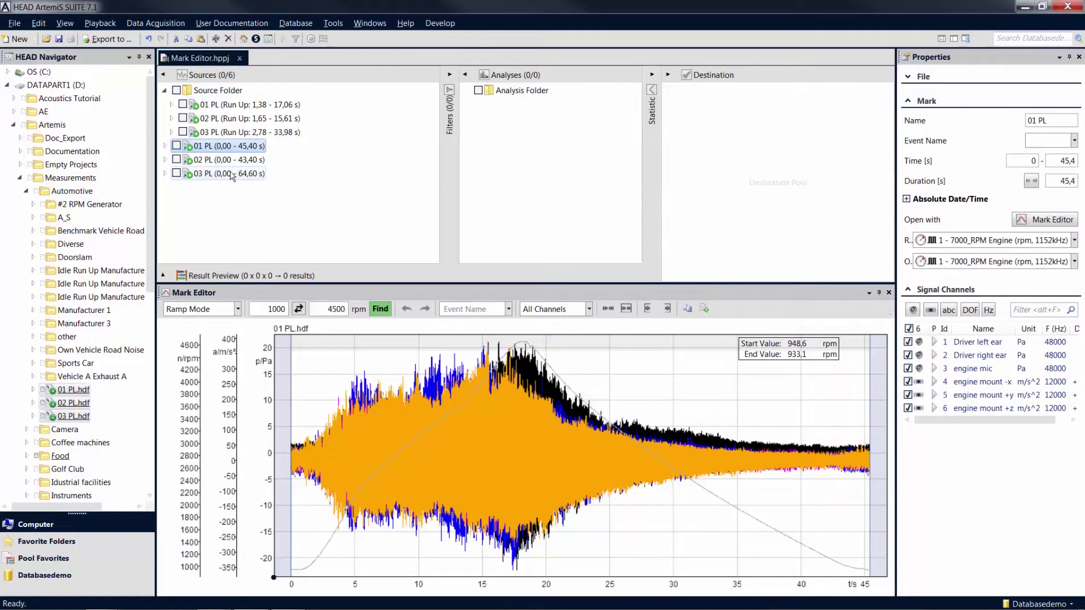
left_click(232, 174, "shift")
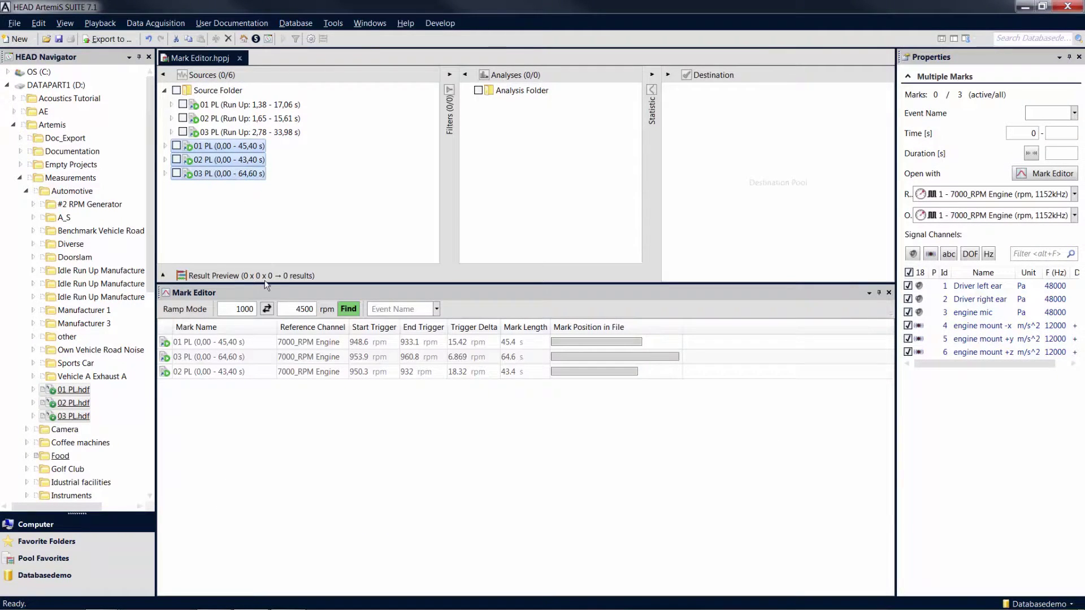
Step: Trim the new marks to a 4500–1000 rpm ramp and name the event 'Coast Down'
left_click(267, 310)
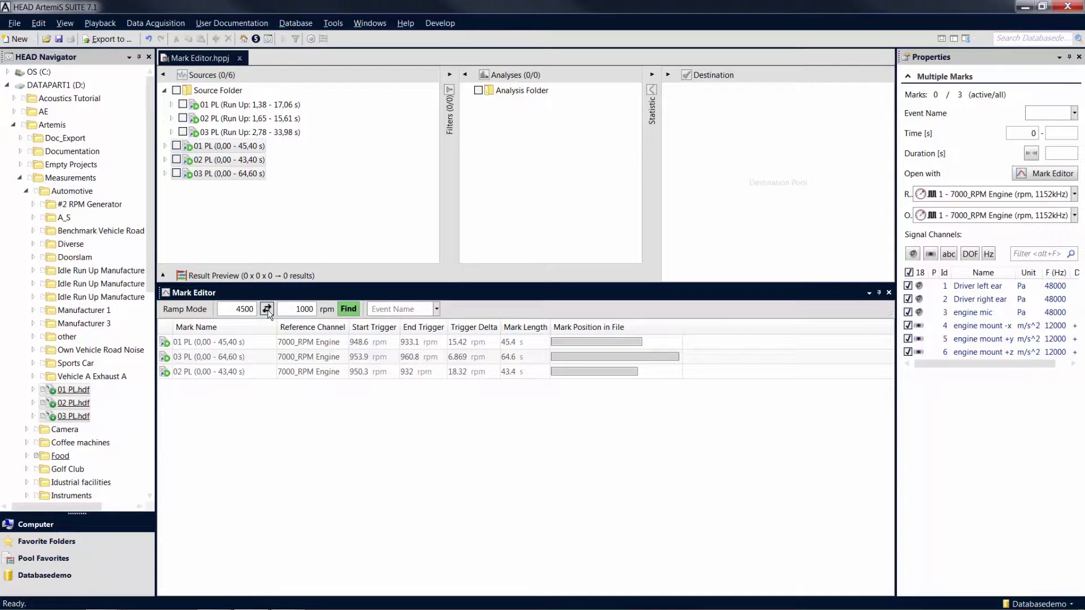
left_click(349, 312)
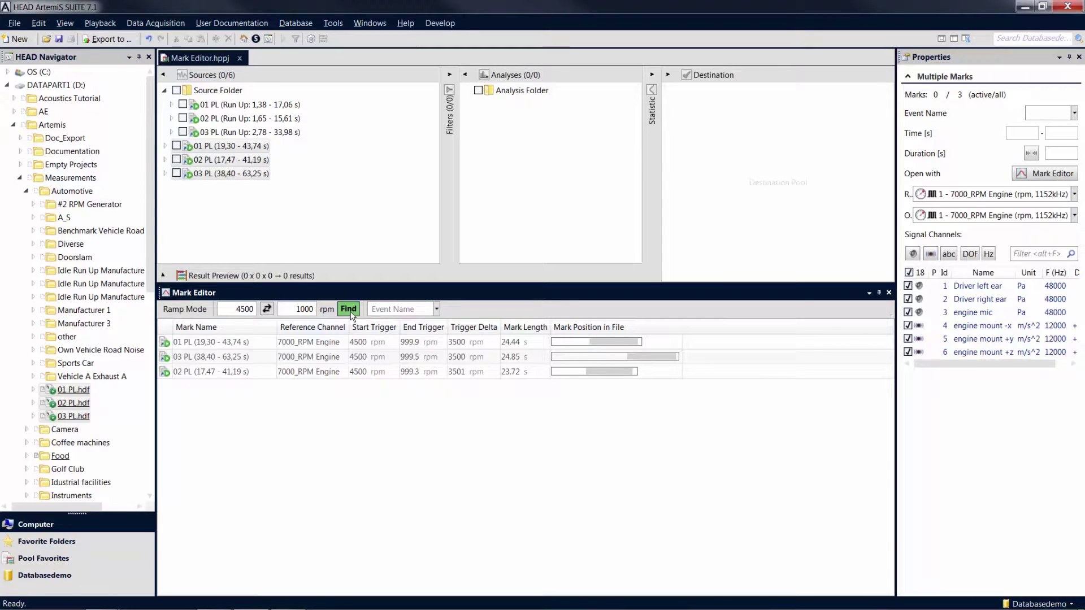
left_click(412, 310)
type("Coast Down")
key("Return")
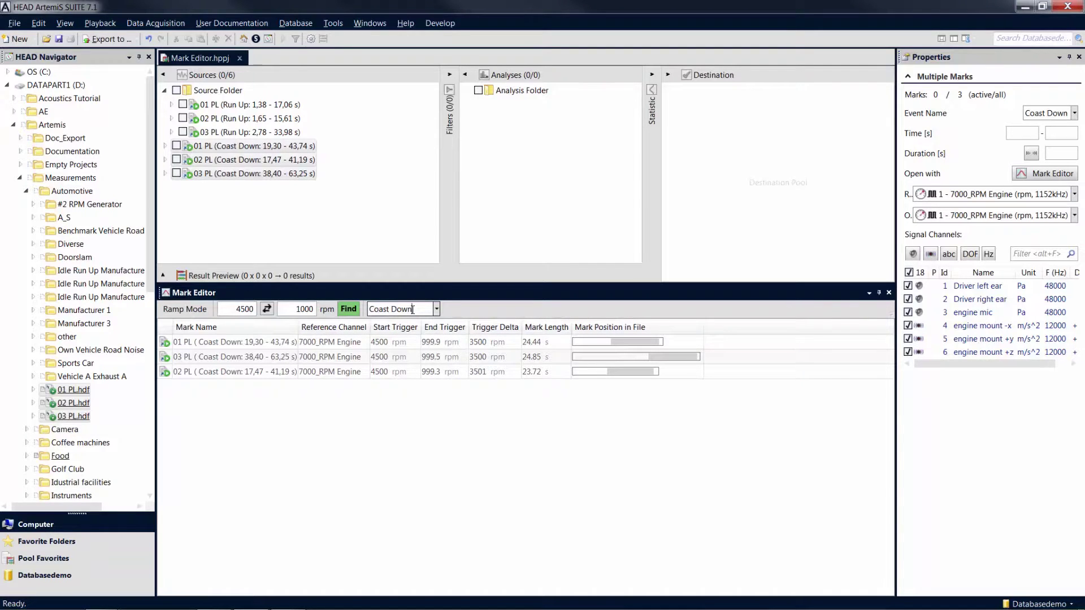
Step: Duplicate the 01 PL Run Up mark (1.38–17.06 s) as a seventh mark
left_click(313, 240)
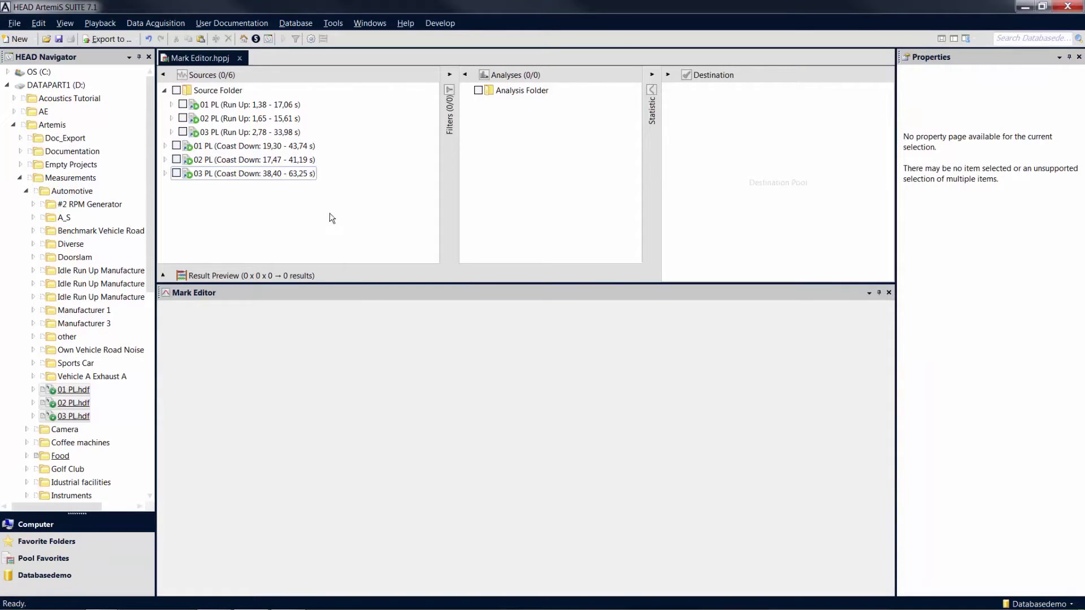
left_click(293, 105)
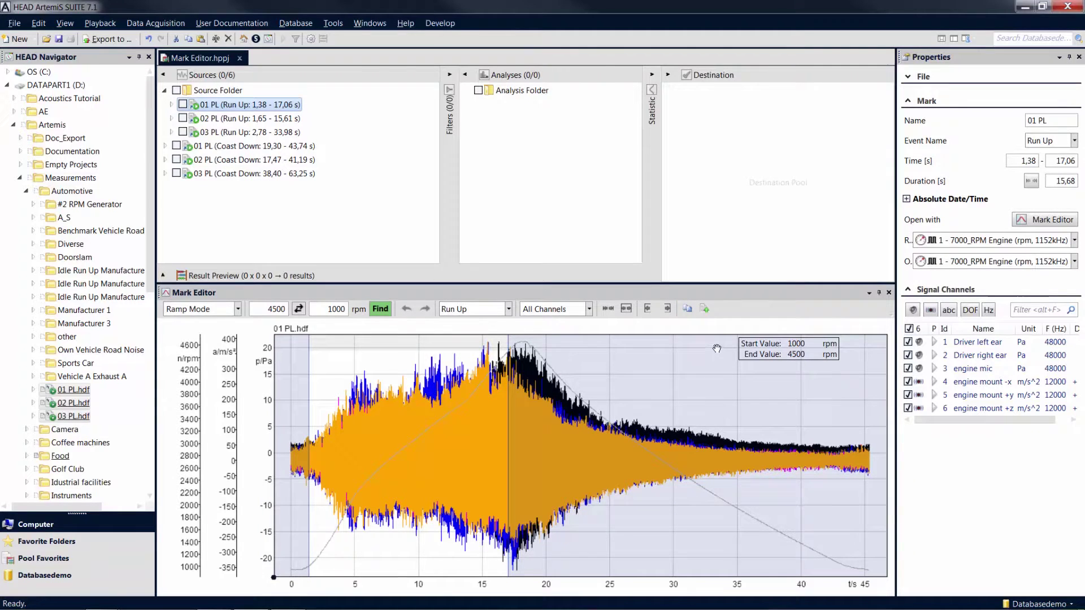
left_click(687, 309)
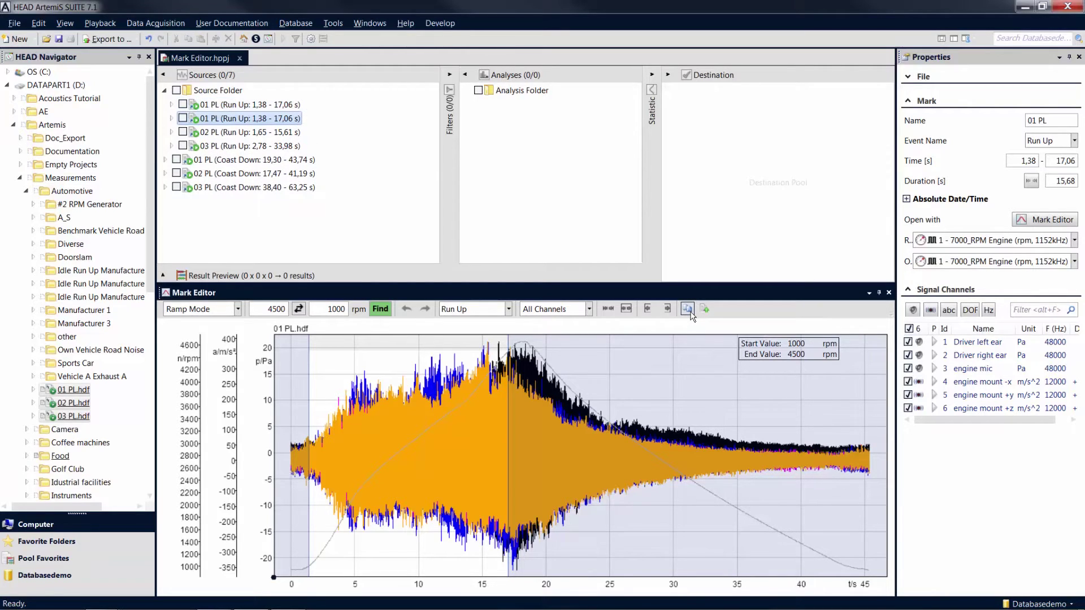